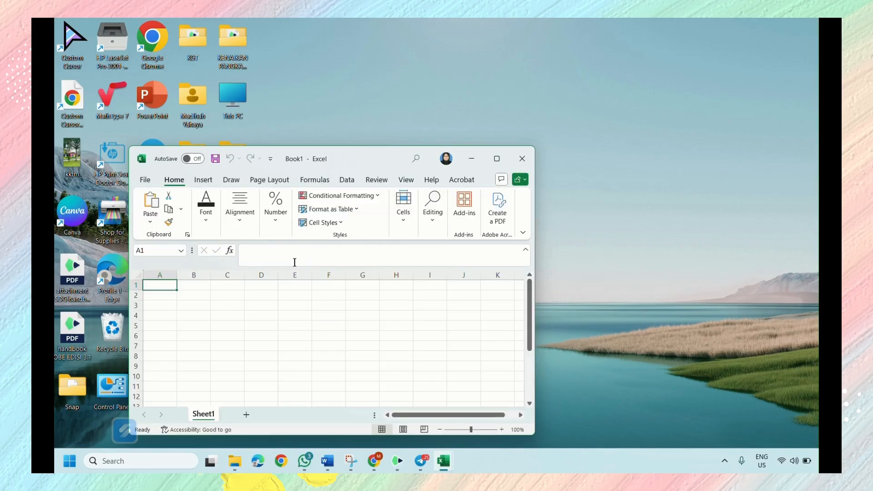
- Copy the tables in A3:G20 of the STATISTCS workbook's Example sheet into Sheet1 of Book1, starting at cell B4
{"action": "left_click", "coordinate": [497, 158]}
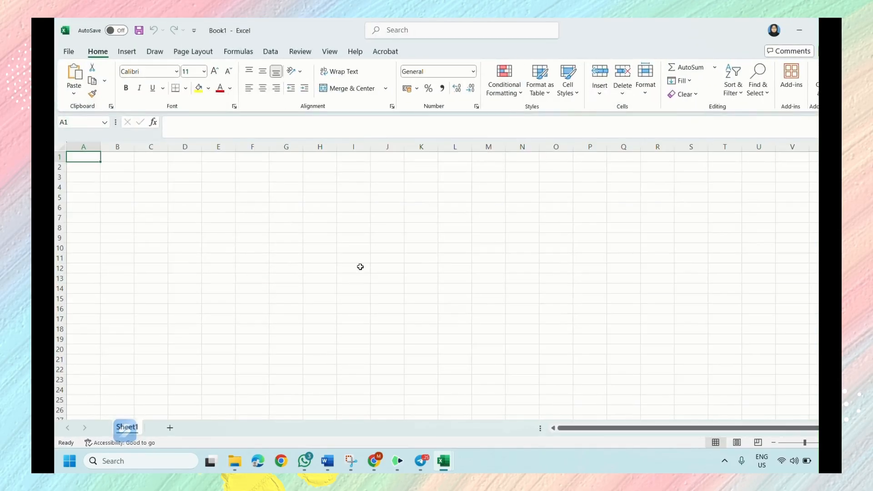
{"action": "mouse_move", "coordinate": [443, 464]}
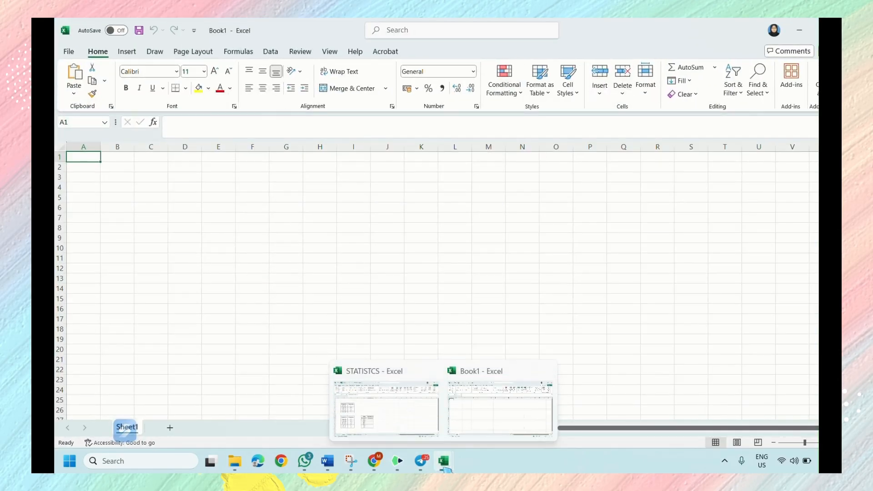
{"action": "left_click", "coordinate": [390, 413]}
{"action": "mouse_move", "coordinate": [93, 181]}
{"action": "left_mouse_down"}
{"action": "mouse_move", "coordinate": [150, 211]}
{"action": "mouse_move", "coordinate": [371, 389]}
{"action": "left_mouse_up"}
{"action": "key", "text": "ctrl+c"}
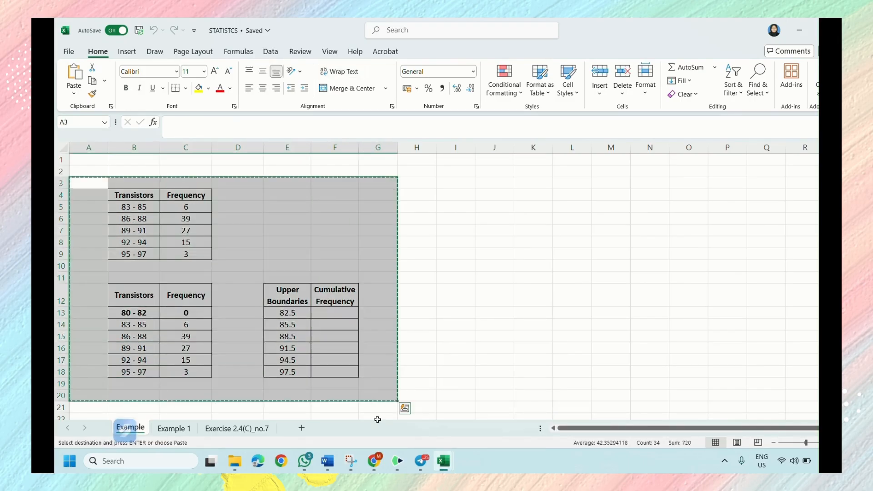
{"action": "mouse_move", "coordinate": [443, 462]}
{"action": "left_click", "coordinate": [500, 426]}
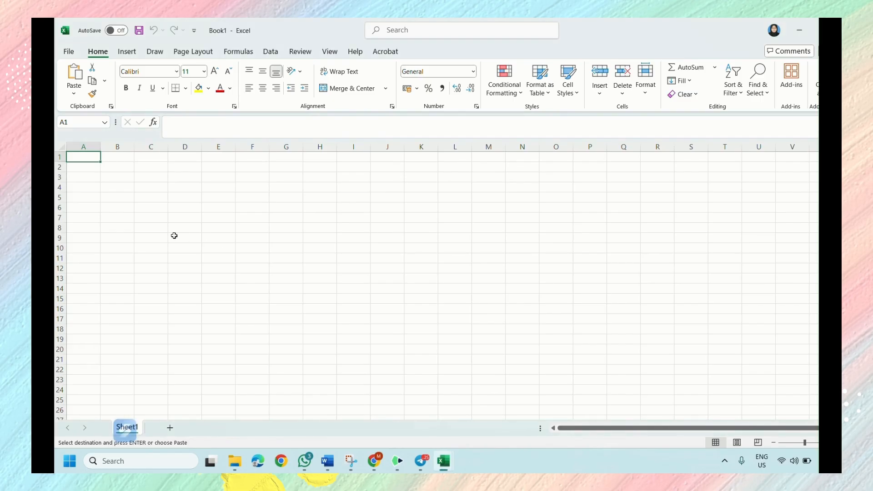
{"action": "left_click", "coordinate": [113, 187]}
{"action": "key", "text": "ctrl+v"}
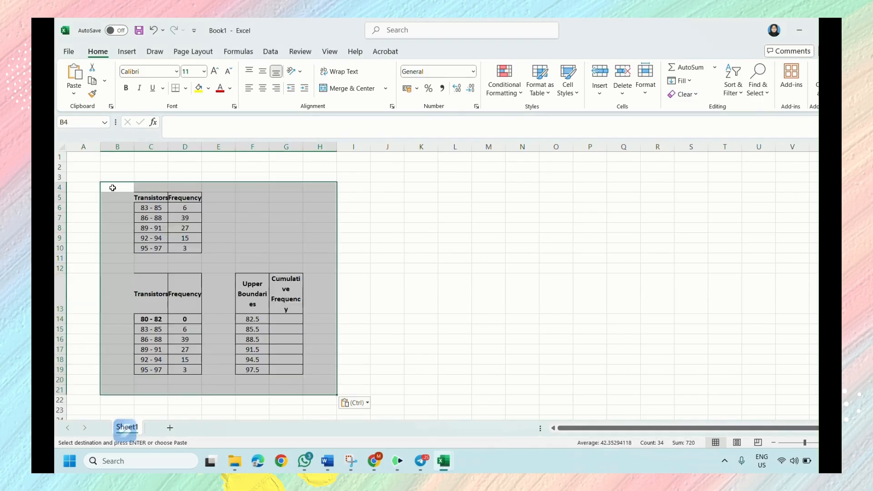
- Widen columns C to G equally so the pasted table headings fit without breaking words
{"action": "left_click", "coordinate": [375, 233]}
{"action": "left_click_drag", "start_coordinate": [151, 146], "coordinate": [322, 147]}
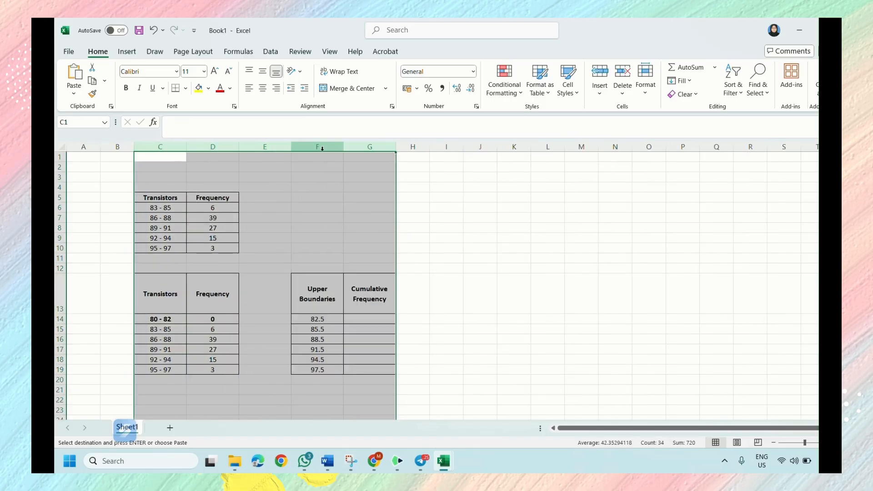
{"action": "left_click", "coordinate": [430, 229]}
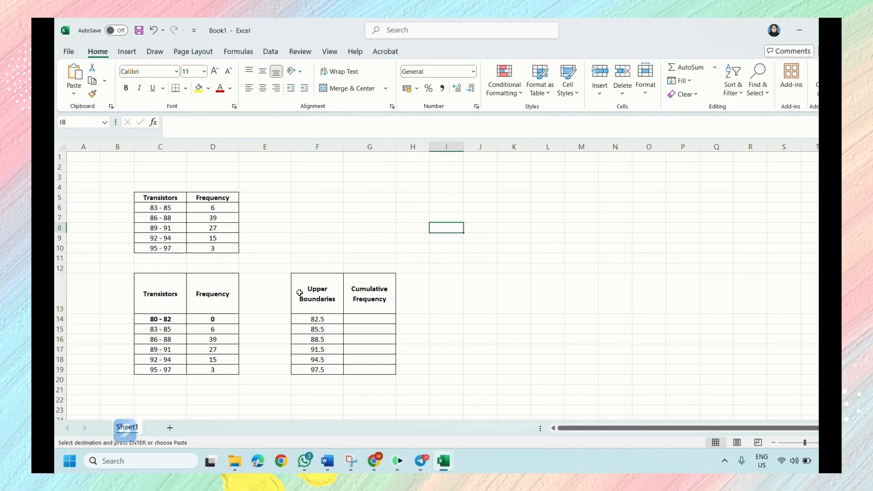
- Highlight the 80 - 82 class row in C14:D14 and the upper boundaries in F14:F19 with yellow fill
{"action": "left_click", "coordinate": [59, 319]}
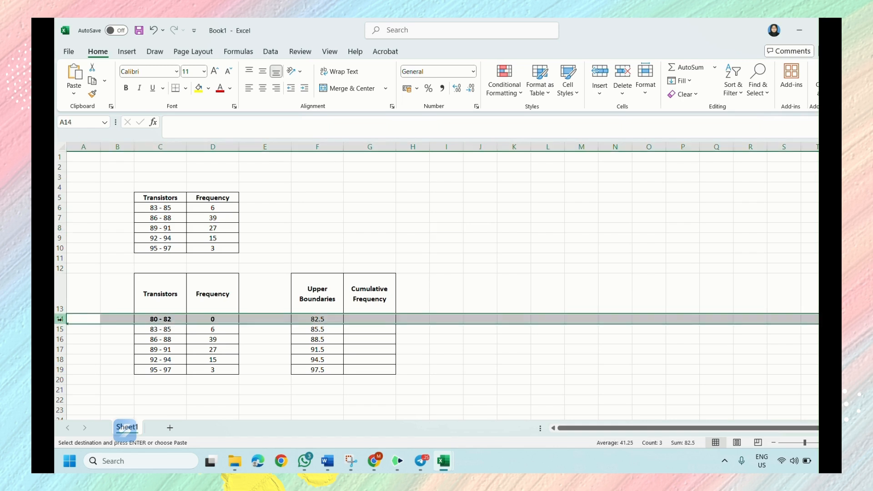
{"action": "left_click", "coordinate": [153, 318]}
{"action": "left_click_drag", "start_coordinate": [187, 319], "coordinate": [212, 320]}
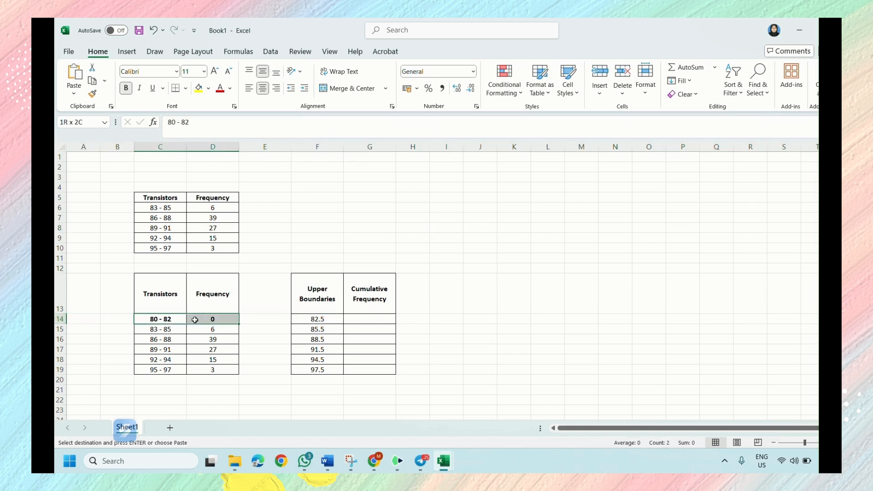
{"action": "left_click", "coordinate": [198, 90]}
{"action": "left_click", "coordinate": [251, 329]}
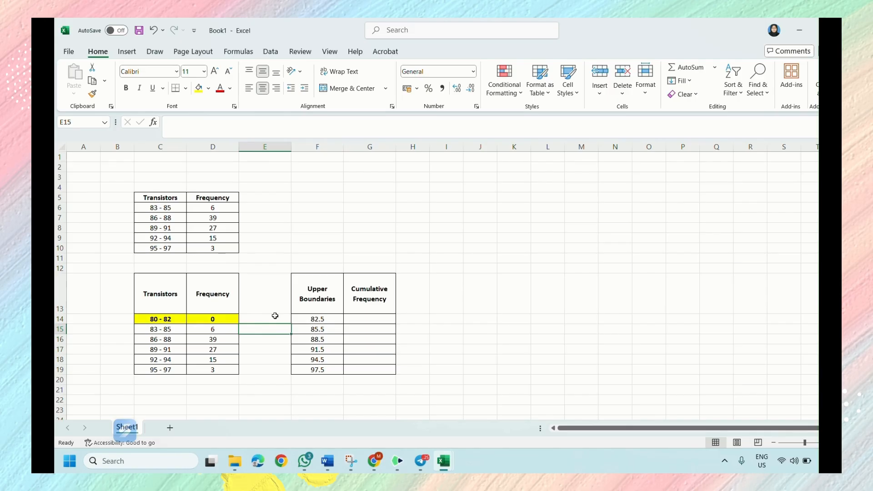
{"action": "left_click_drag", "start_coordinate": [313, 319], "coordinate": [325, 369]}
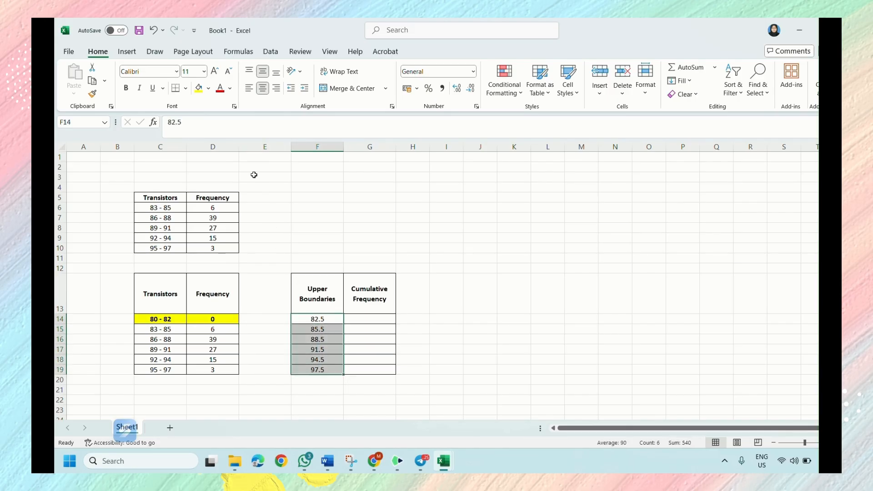
{"action": "left_click", "coordinate": [202, 89]}
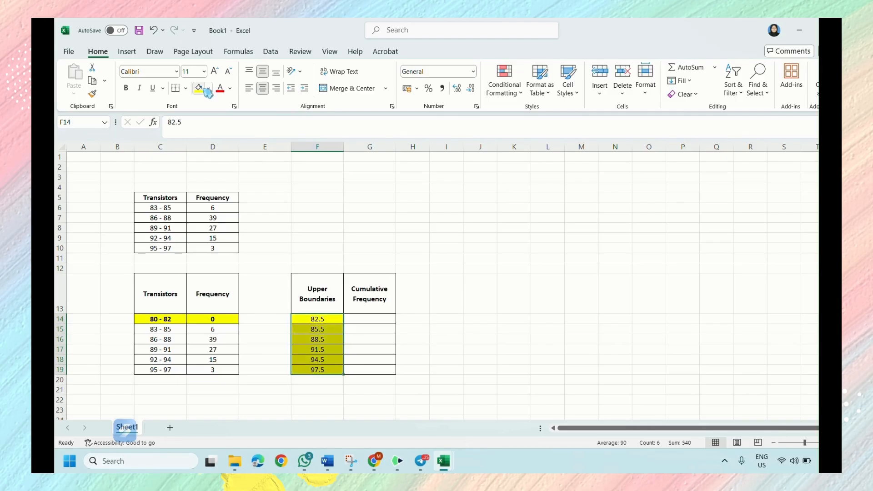
- Use the Sum function in G14 to enter the first cumulative frequency as =SUM(D14)
{"action": "left_click", "coordinate": [361, 319]}
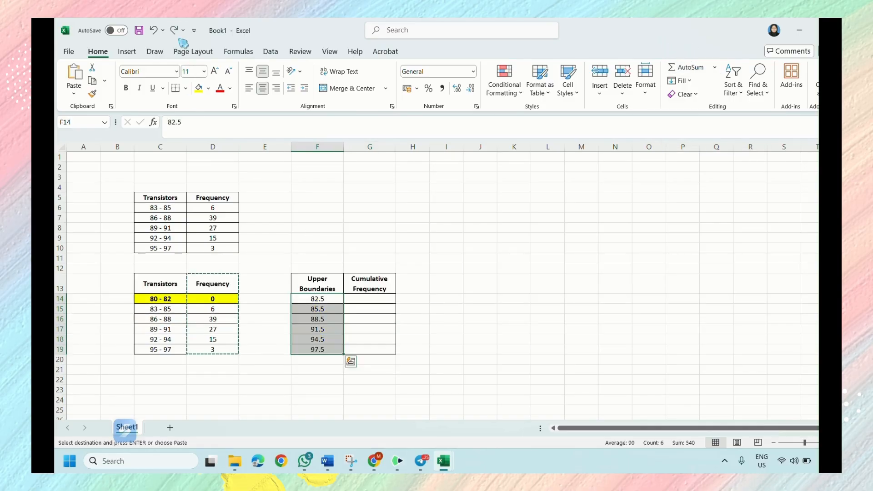
{"action": "left_click", "coordinate": [173, 30]}
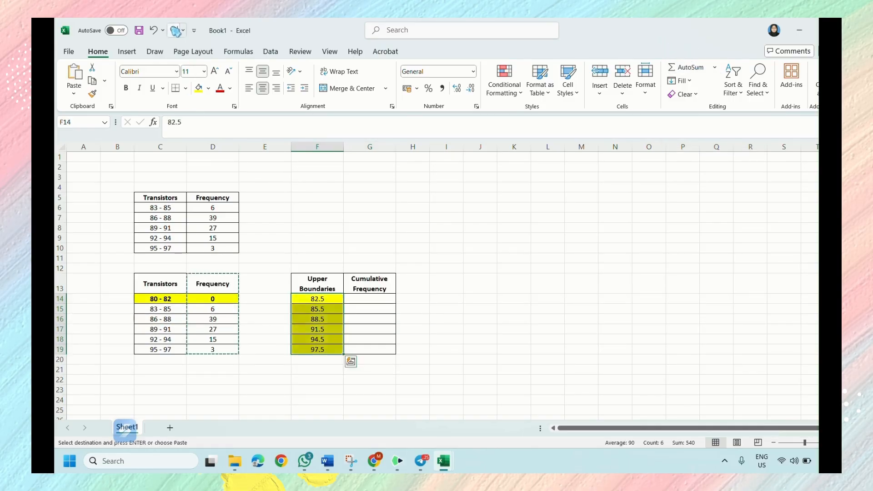
{"action": "left_click", "coordinate": [353, 300]}
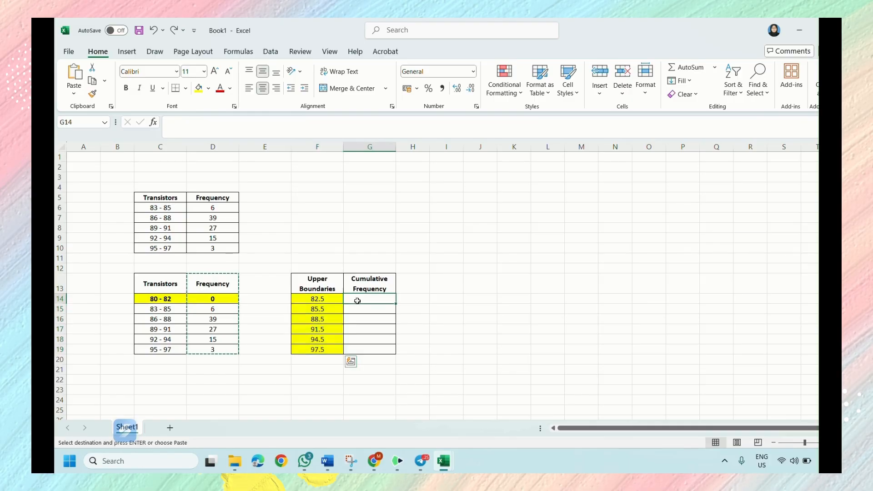
{"action": "left_click", "coordinate": [715, 67]}
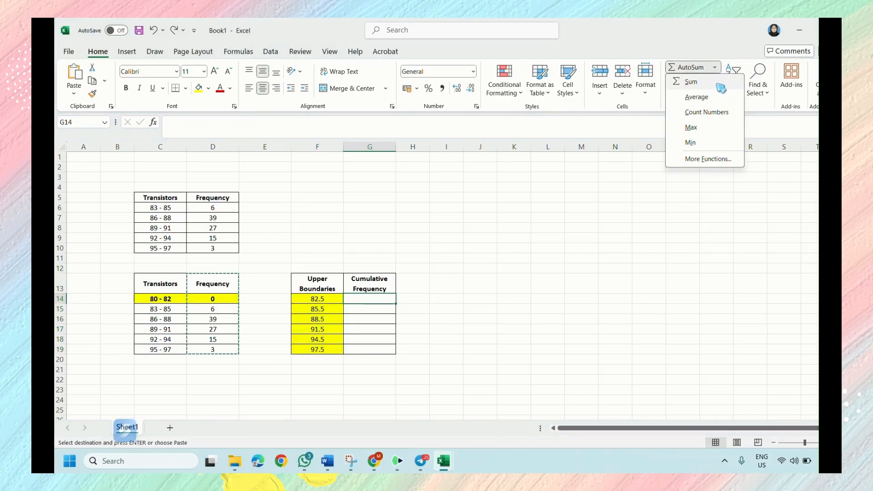
{"action": "left_click", "coordinate": [689, 81]}
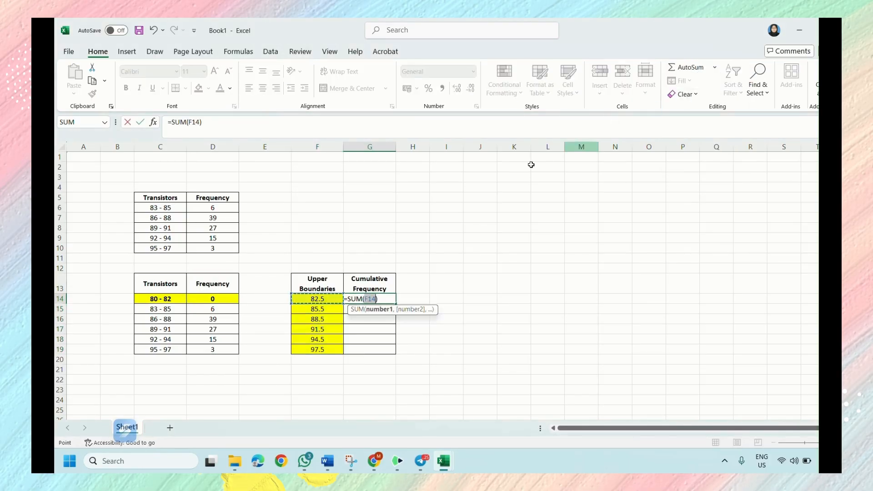
{"action": "left_click", "coordinate": [228, 298]}
{"action": "key", "text": "Return"}
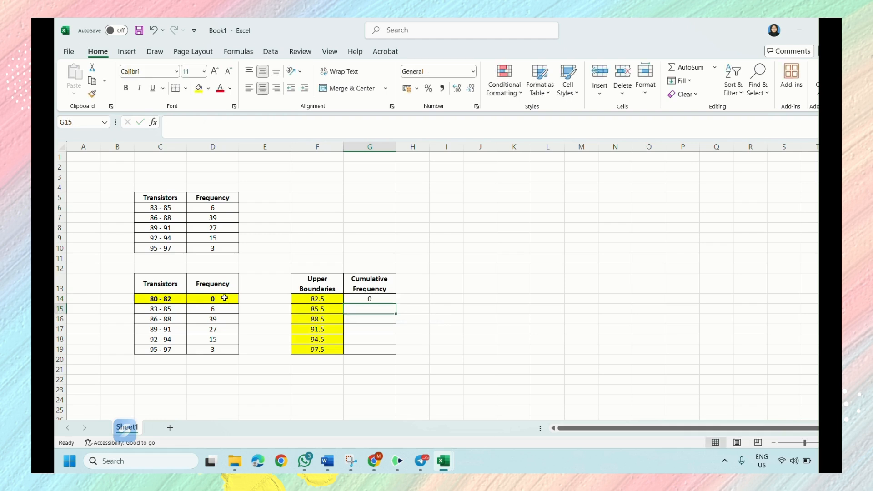
- Use the Sum function in G15 to add the previous cumulative frequency and the class frequency with =SUM(G14,D15)
{"action": "left_click", "coordinate": [714, 66]}
{"action": "left_click", "coordinate": [720, 85]}
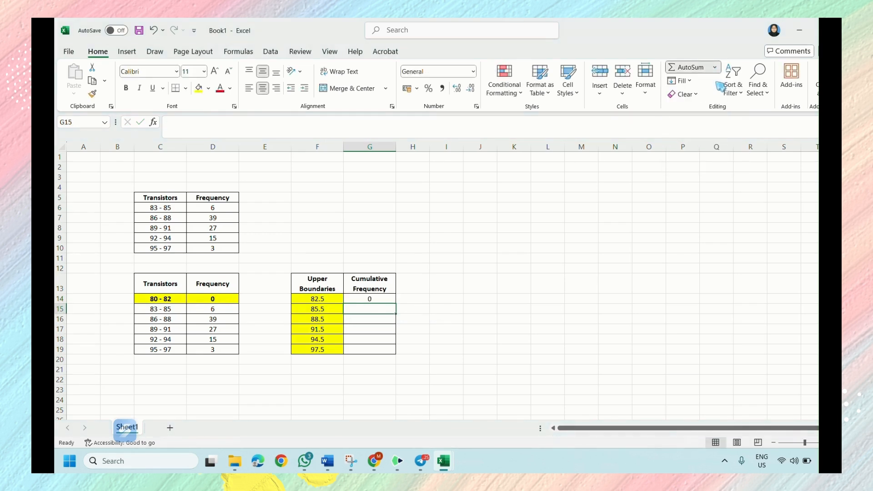
{"action": "left_click", "coordinate": [371, 299]}
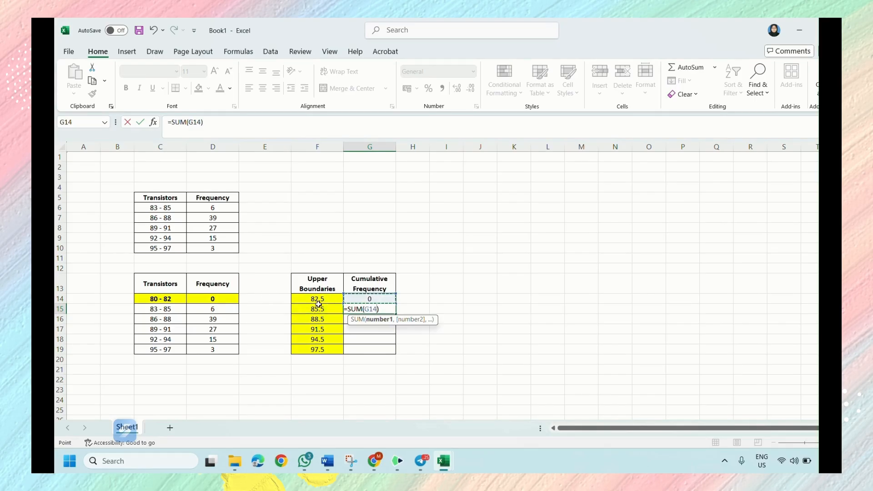
{"action": "type", "text": ","}
{"action": "left_click", "coordinate": [217, 310]}
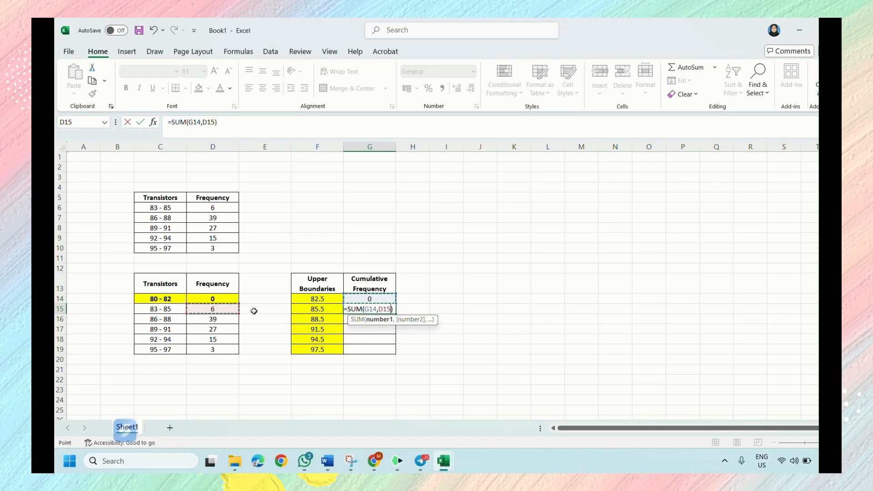
{"action": "key", "text": "Return"}
- Fill the cumulative frequency formula from G15 down to G19
{"action": "left_click", "coordinate": [370, 308]}
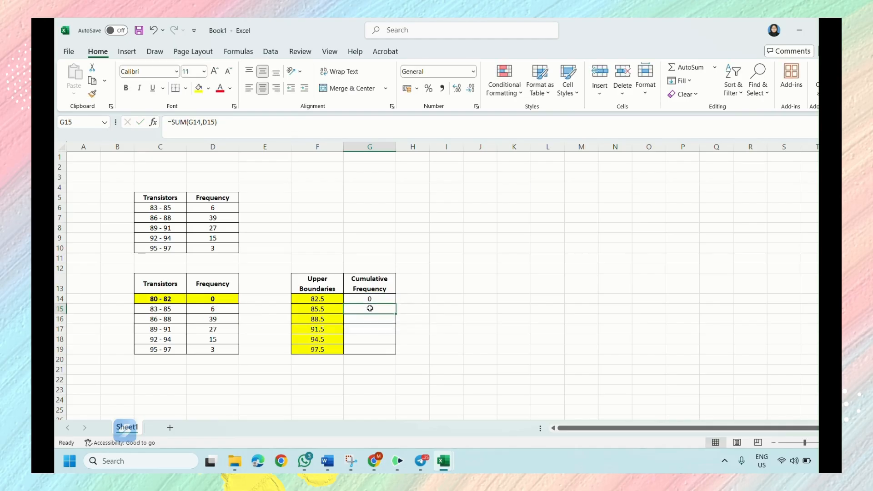
{"action": "left_click_drag", "start_coordinate": [394, 313], "coordinate": [390, 351]}
{"action": "left_click", "coordinate": [386, 380]}
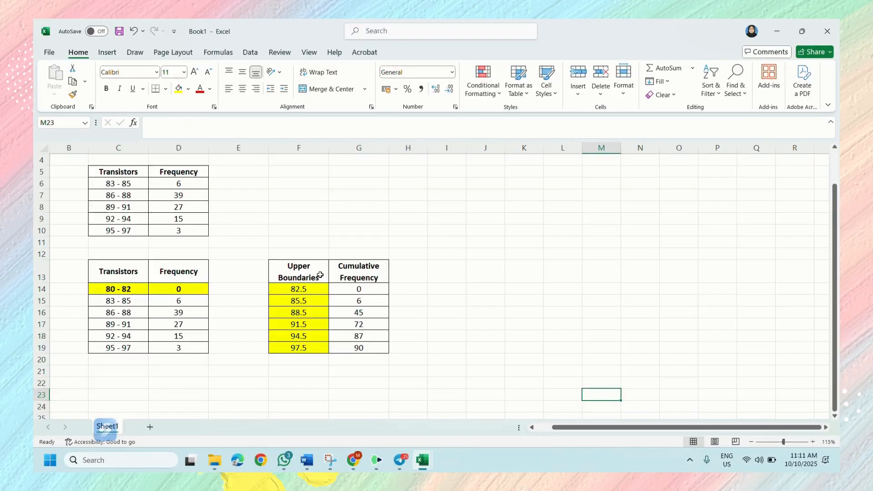
- Insert a Scatter with Straight Lines and Markers chart from F13:G19 and place it beside the cumulative frequency table
{"action": "left_click_drag", "start_coordinate": [318, 273], "coordinate": [367, 347]}
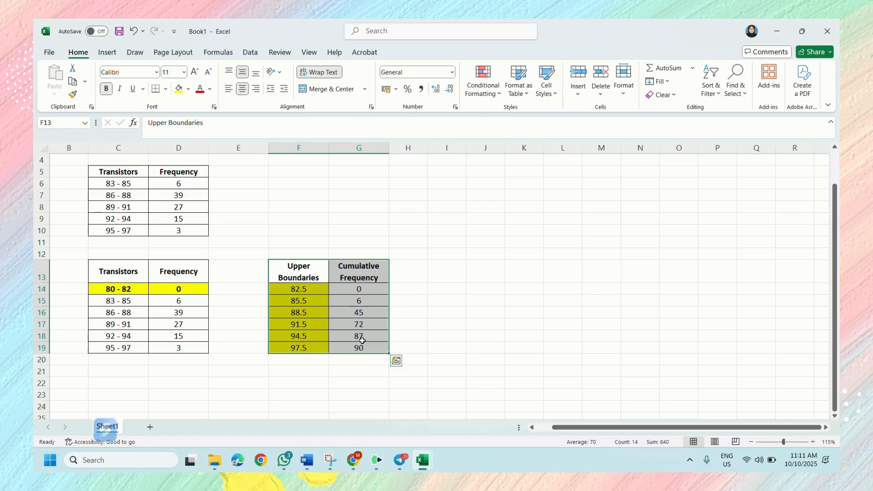
{"action": "left_click", "coordinate": [106, 55]}
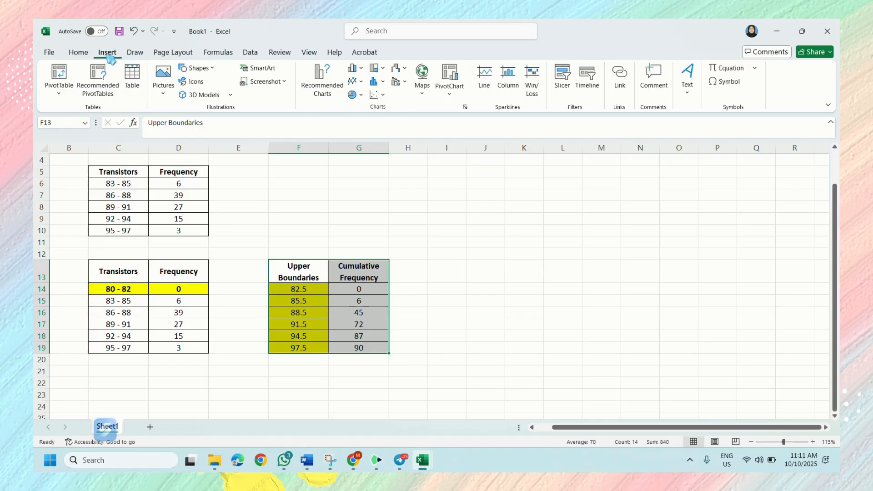
{"action": "left_click", "coordinate": [382, 95]}
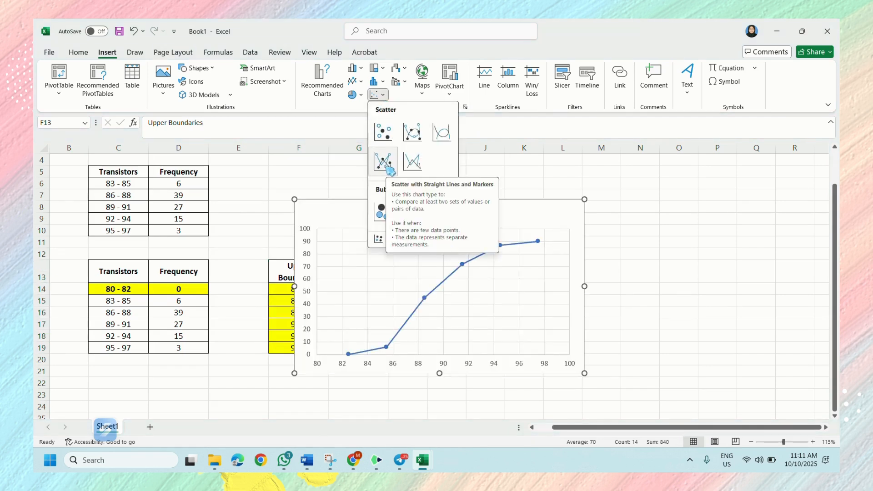
{"action": "left_click", "coordinate": [387, 166]}
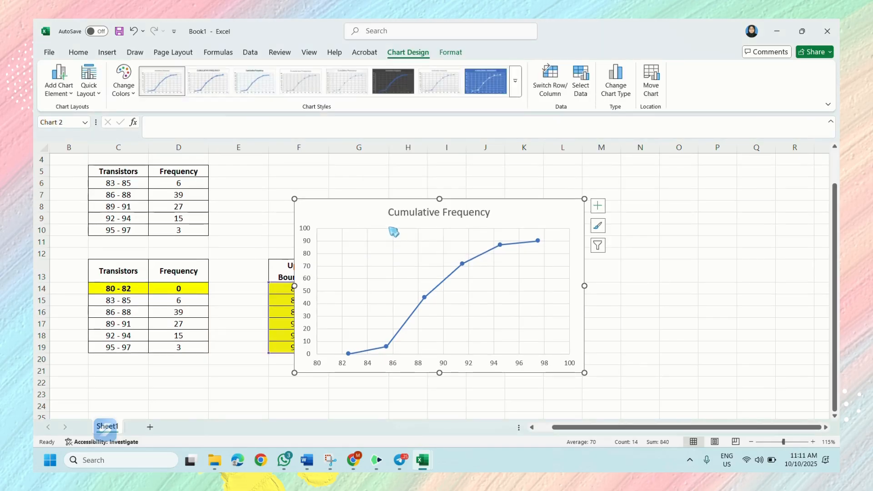
{"action": "left_click_drag", "start_coordinate": [362, 210], "coordinate": [488, 211]}
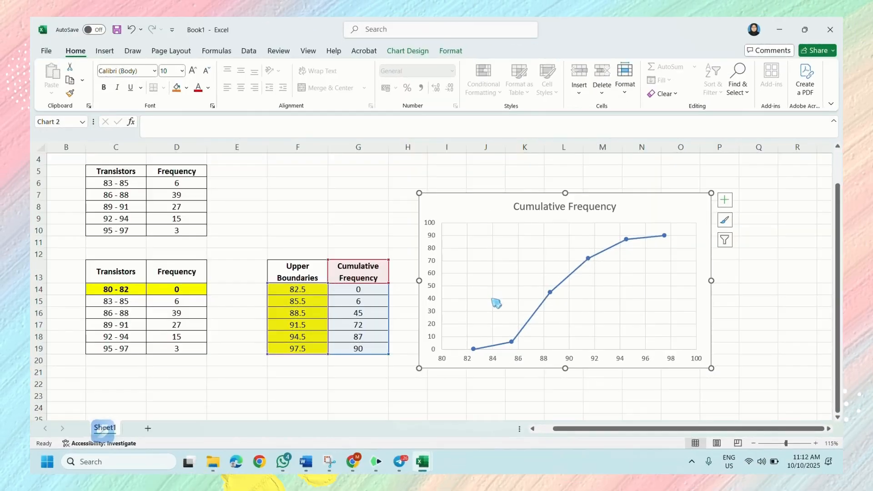
- Open the chart's horizontal axis formatting and examine its minimum and maximum bounds against the upper boundaries in F14:F19
{"action": "left_click", "coordinate": [518, 361]}
{"action": "left_click", "coordinate": [518, 362]}
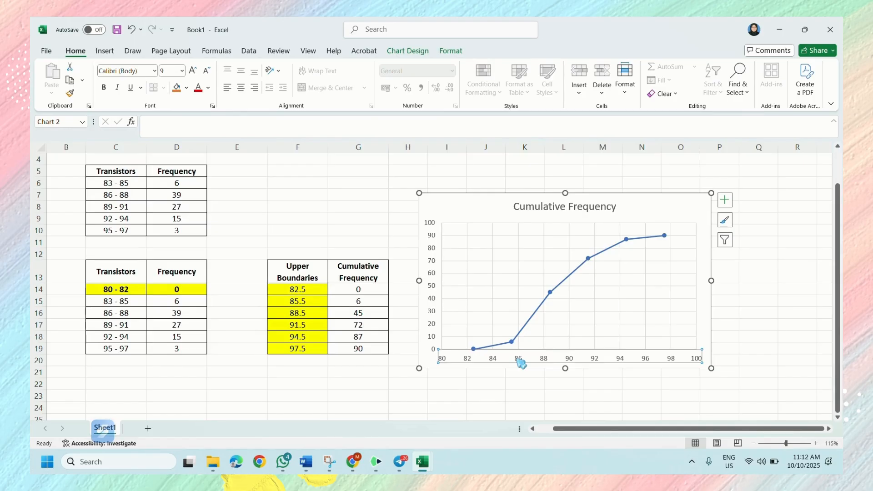
{"action": "right_click", "coordinate": [520, 363]}
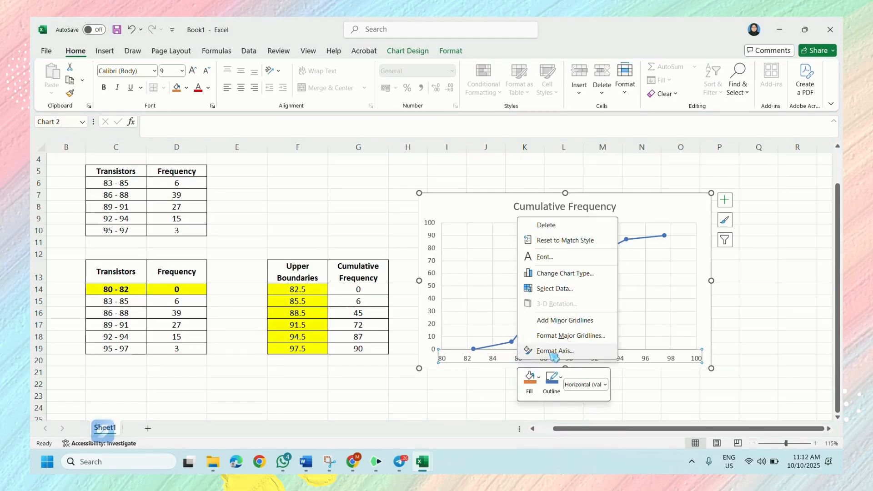
{"action": "left_click", "coordinate": [552, 353]}
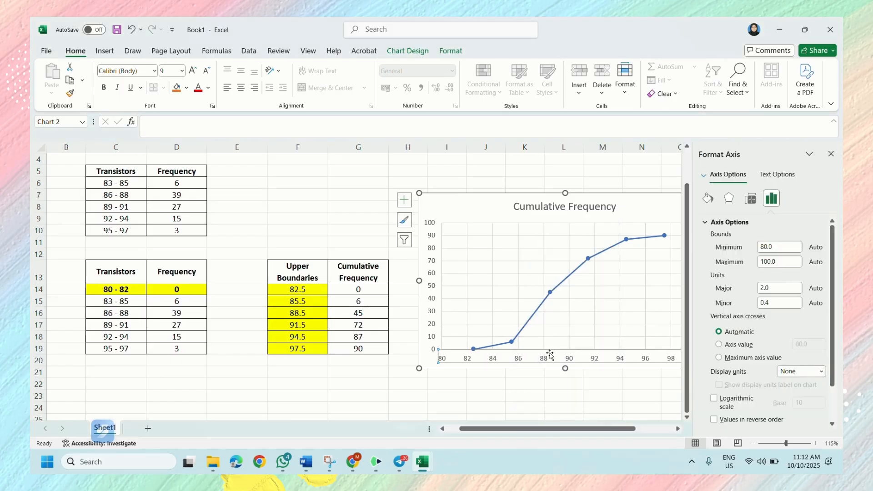
{"action": "left_click", "coordinate": [773, 200]}
{"action": "double_click", "coordinate": [778, 247]}
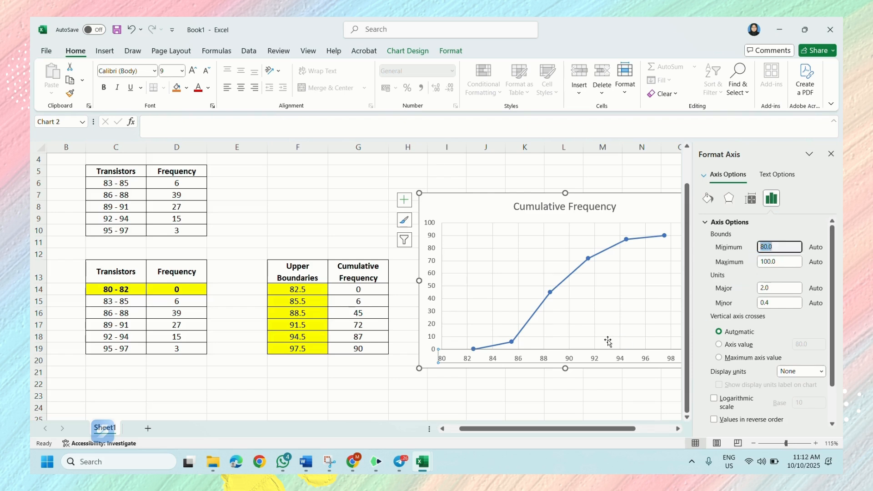
{"action": "double_click", "coordinate": [778, 262]}
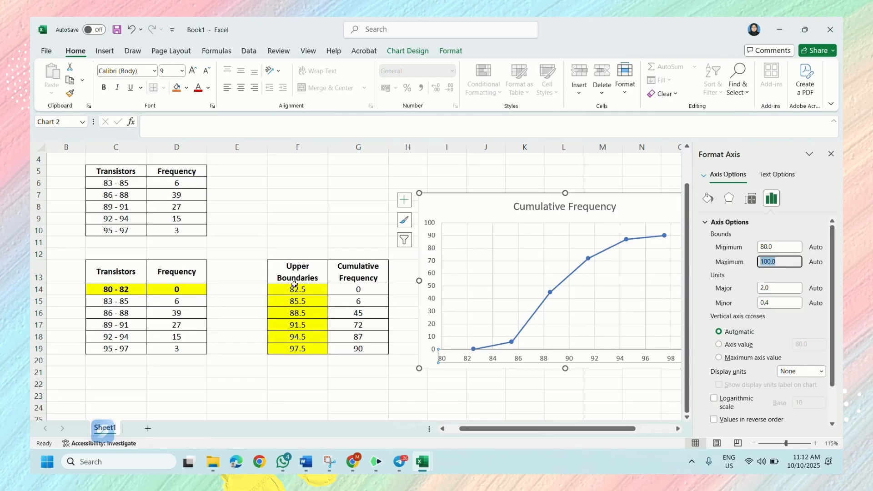
{"action": "left_click_drag", "start_coordinate": [295, 285], "coordinate": [295, 351]}
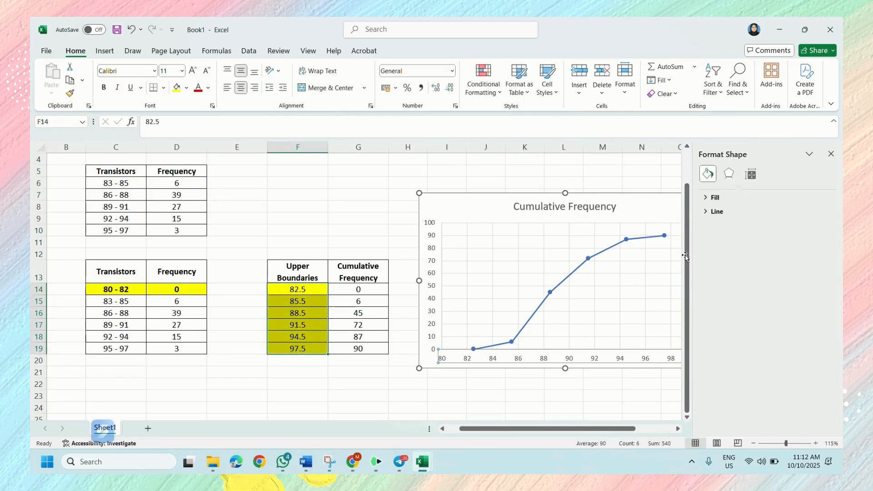
{"action": "left_click", "coordinate": [674, 296]}
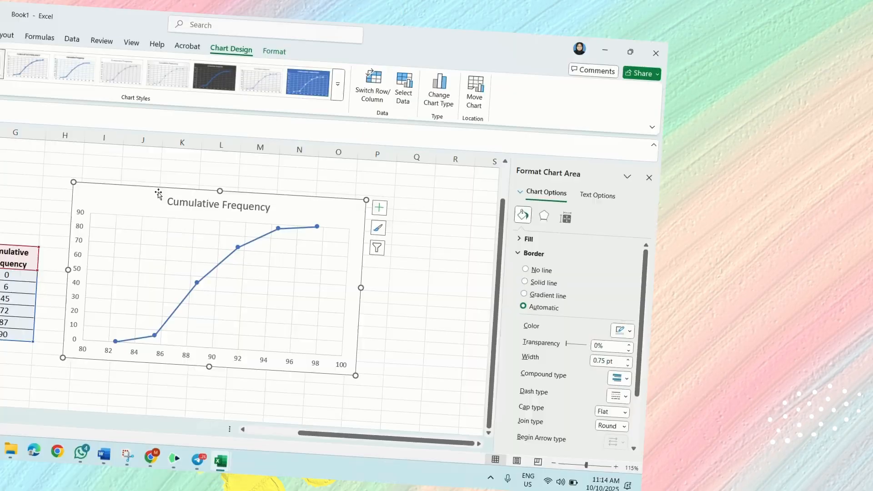
- Add a primary horizontal axis title to the Cumulative Frequency chart
{"action": "left_click", "coordinate": [325, 182]}
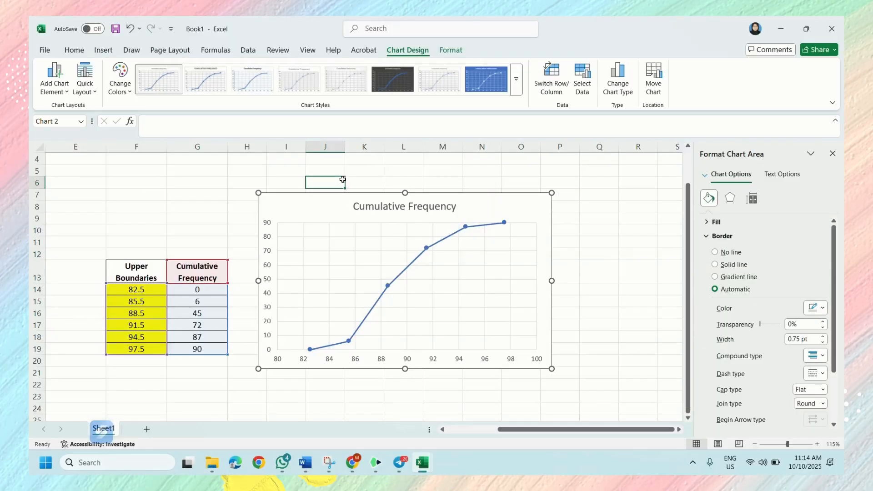
{"action": "left_click", "coordinate": [337, 202]}
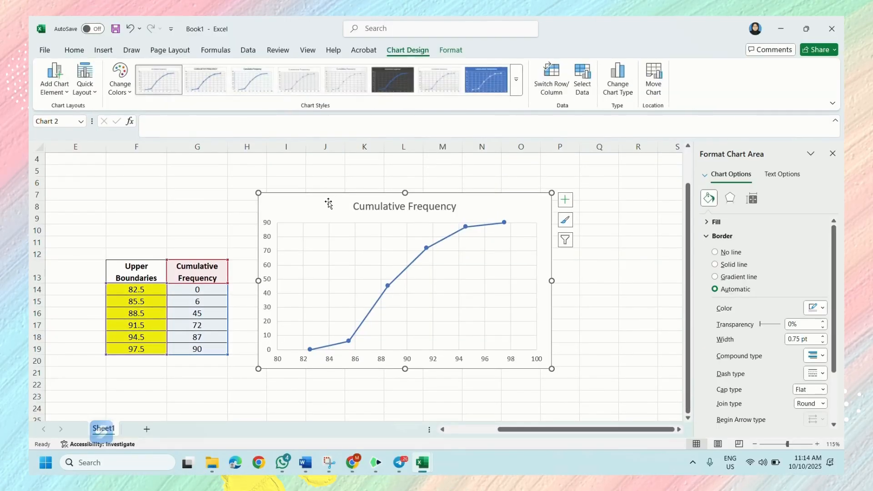
{"action": "left_click", "coordinate": [54, 75]}
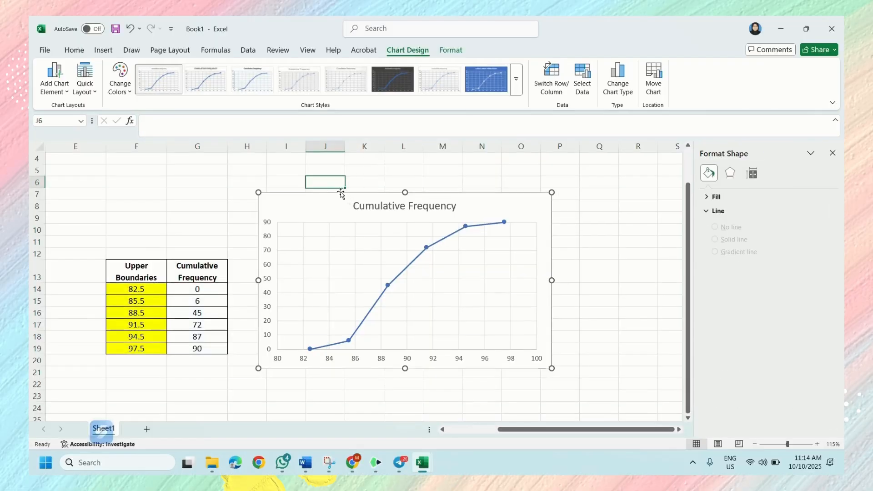
{"action": "left_click", "coordinate": [337, 203]}
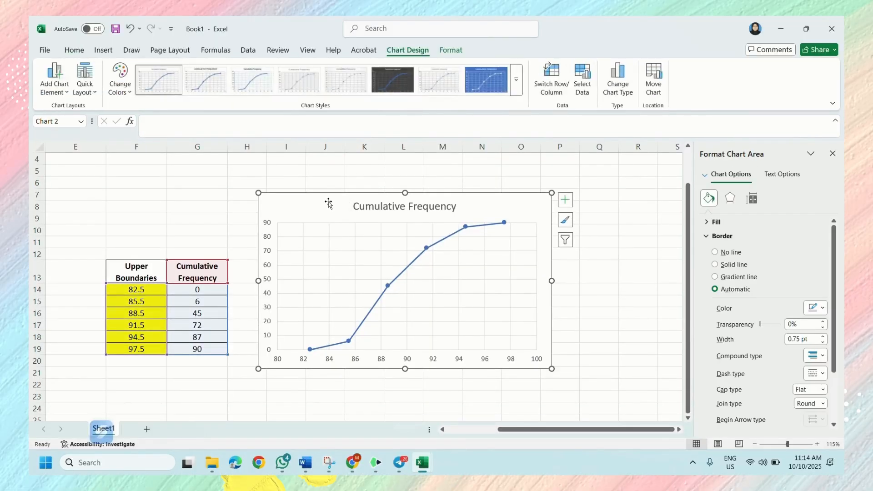
{"action": "left_click", "coordinate": [64, 92]}
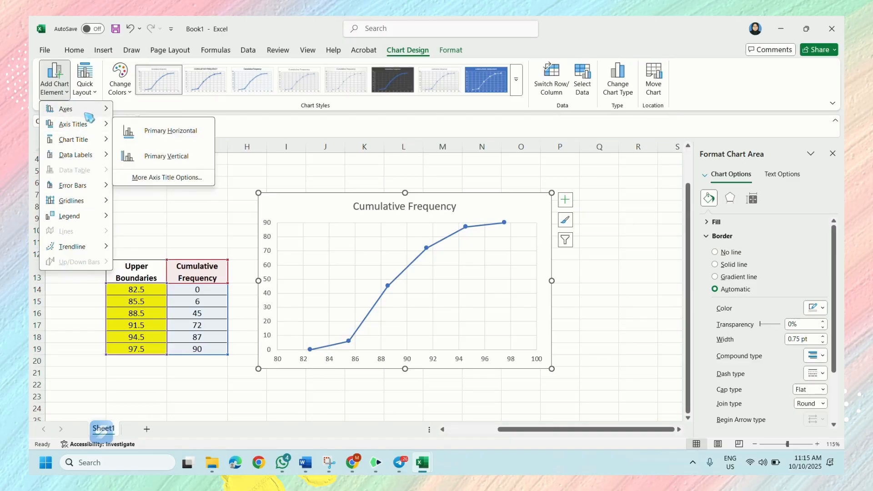
{"action": "mouse_move", "coordinate": [91, 114]}
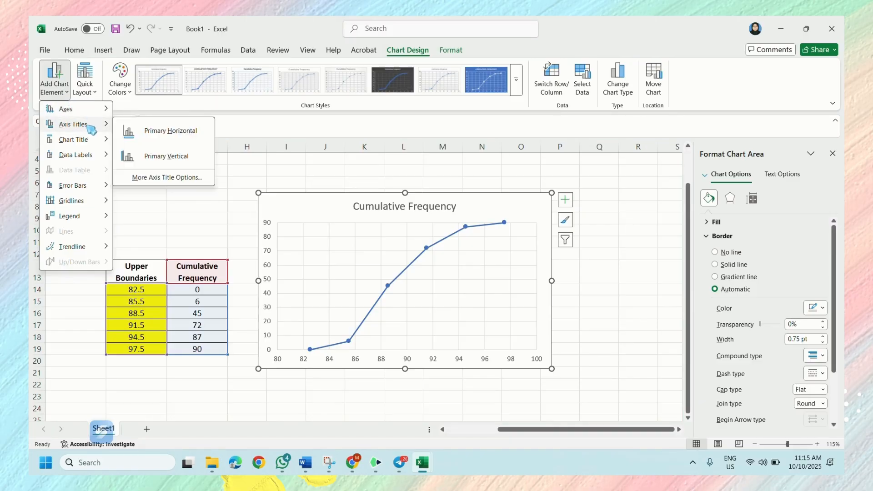
{"action": "left_click", "coordinate": [169, 132]}
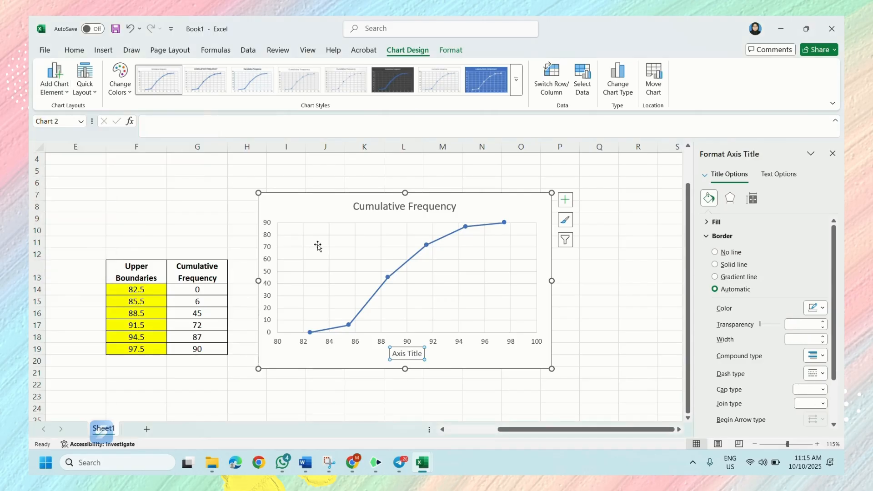
- Replace the horizontal axis title's placeholder text with Upper Boundary
{"action": "left_click", "coordinate": [419, 357]}
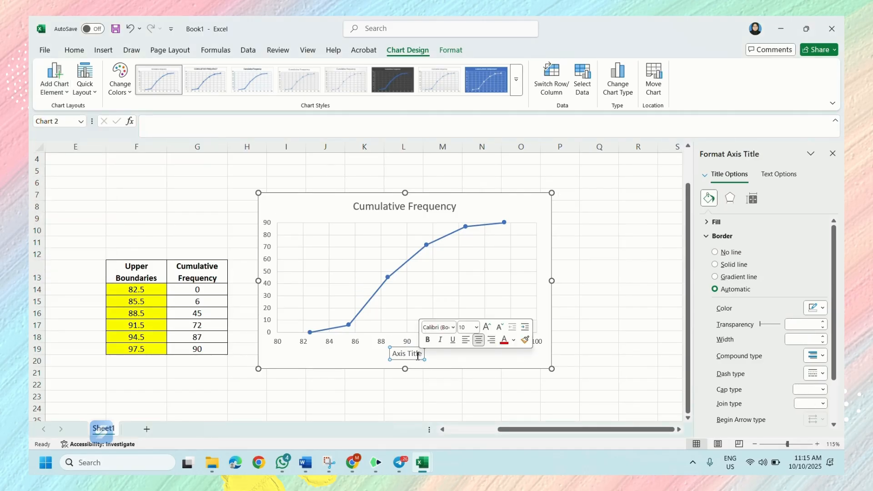
{"action": "left_click_drag", "start_coordinate": [419, 355], "coordinate": [396, 356]}
{"action": "left_click", "coordinate": [394, 357]}
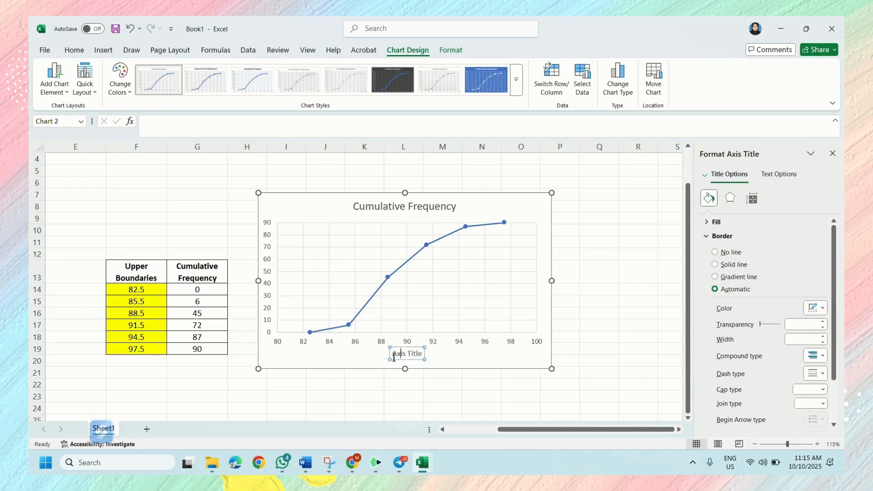
{"action": "key", "text": "BackSpace"}
{"action": "key", "text": "BackSpace"}
{"action": "key", "text": "BackSpace"}
{"action": "key", "text": "BackSpace"}
{"action": "key", "text": "BackSpace"}
{"action": "key", "text": "BackSpace"}
{"action": "key", "text": "BackSpace"}
{"action": "key", "text": "BackSpace"}
{"action": "key", "text": "BackSpace"}
{"action": "key", "text": "BackSpace"}
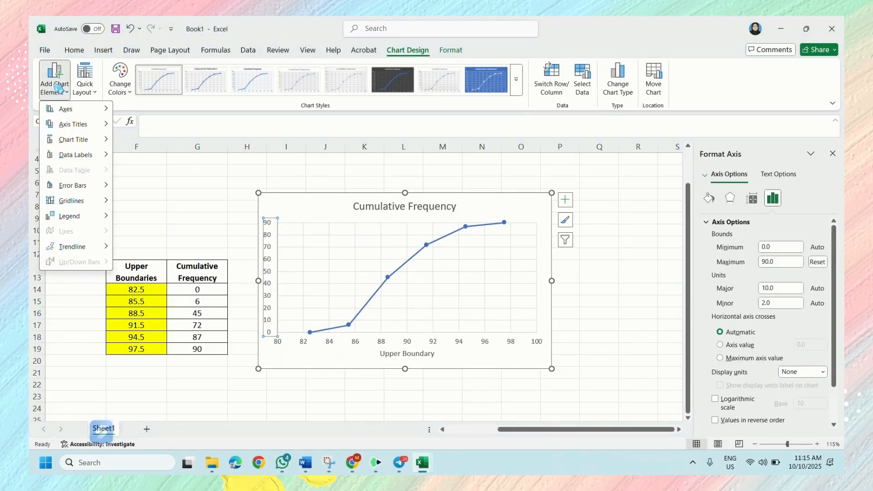
- Add a primary vertical axis title to the chart and set its text to Cumulative Frequency
{"action": "mouse_move", "coordinate": [72, 124]}
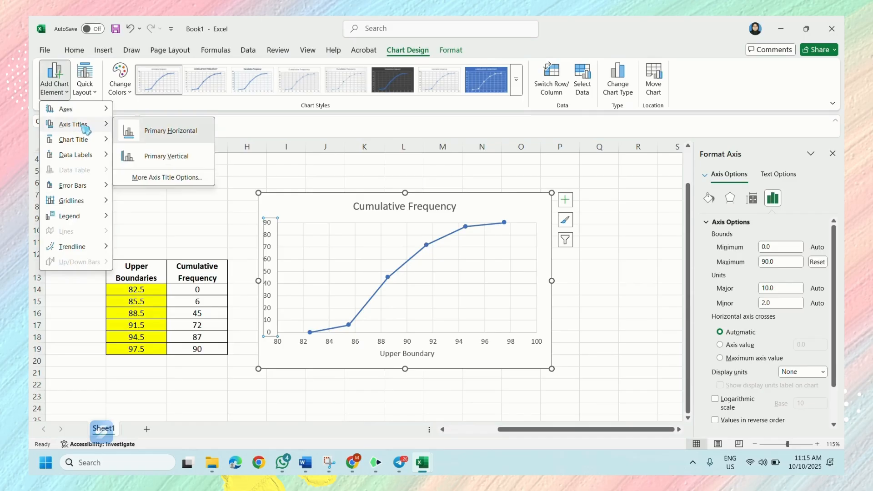
{"action": "left_click", "coordinate": [136, 155]}
{"action": "left_click", "coordinate": [269, 282]}
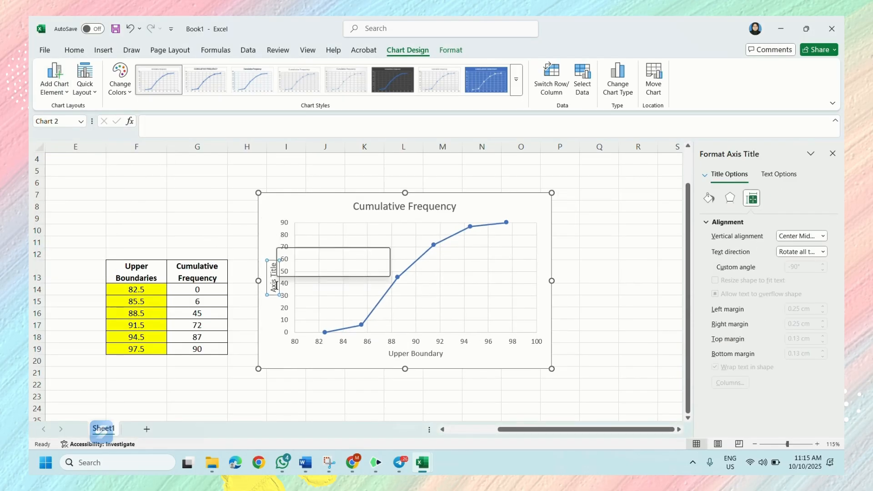
{"action": "left_click_drag", "start_coordinate": [273, 294], "coordinate": [273, 262]}
{"action": "key", "text": "BackSpace"}
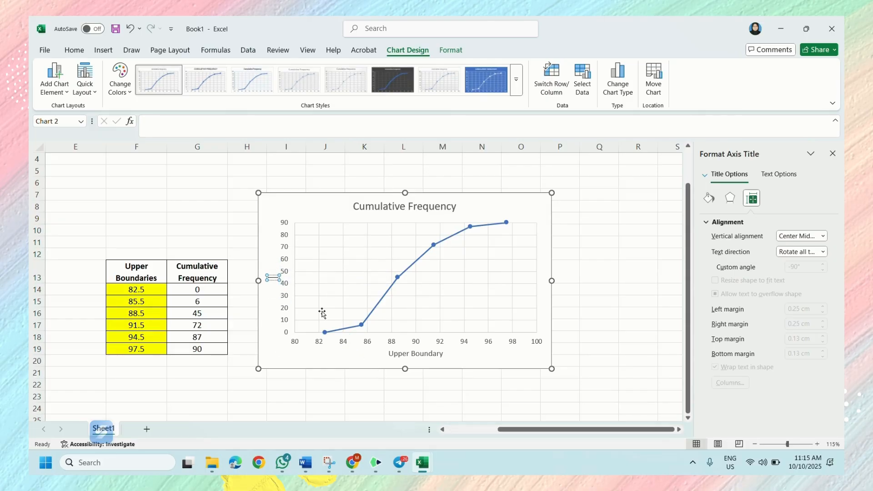
{"action": "type", "text": "Cumulative Frequency"}
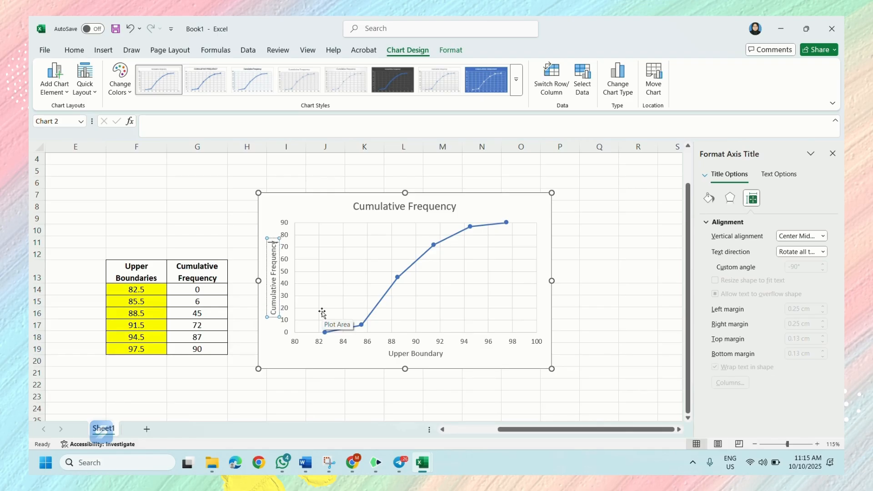
{"action": "left_click", "coordinate": [432, 377]}
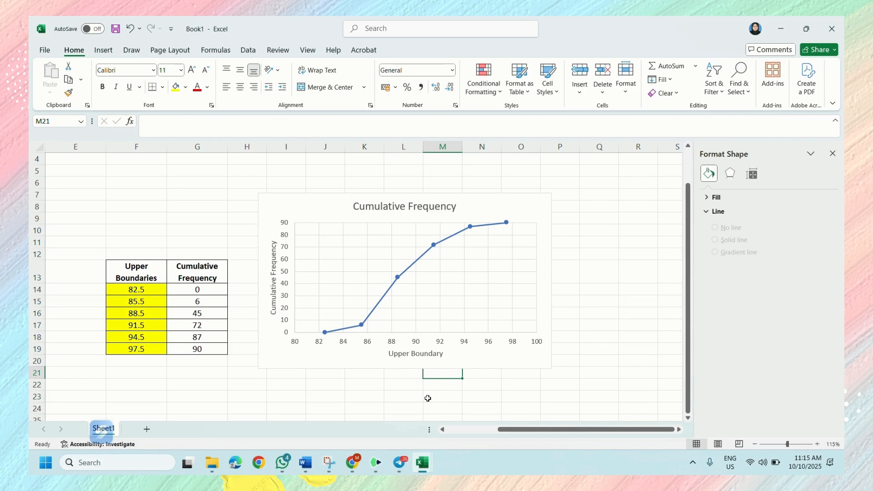
- Change the chart title to Ogive
{"action": "left_click", "coordinate": [400, 206]}
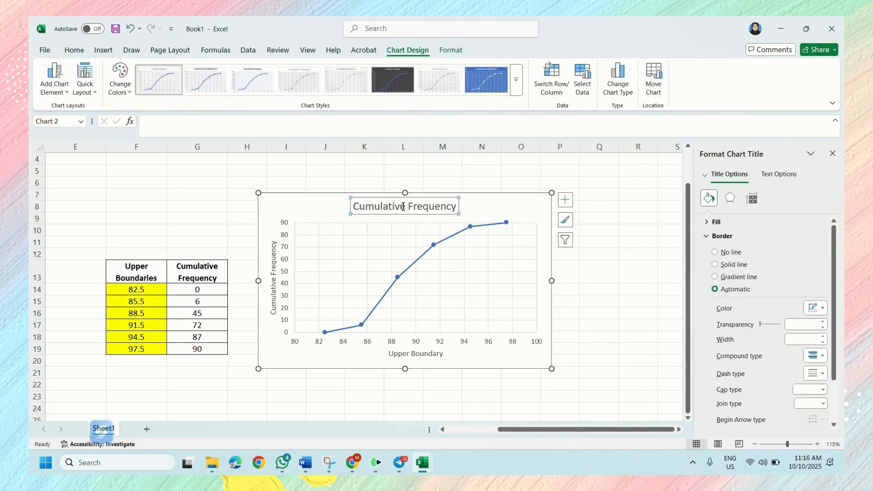
{"action": "left_click_drag", "start_coordinate": [354, 206], "coordinate": [403, 206]}
{"action": "triple_click", "coordinate": [403, 206]}
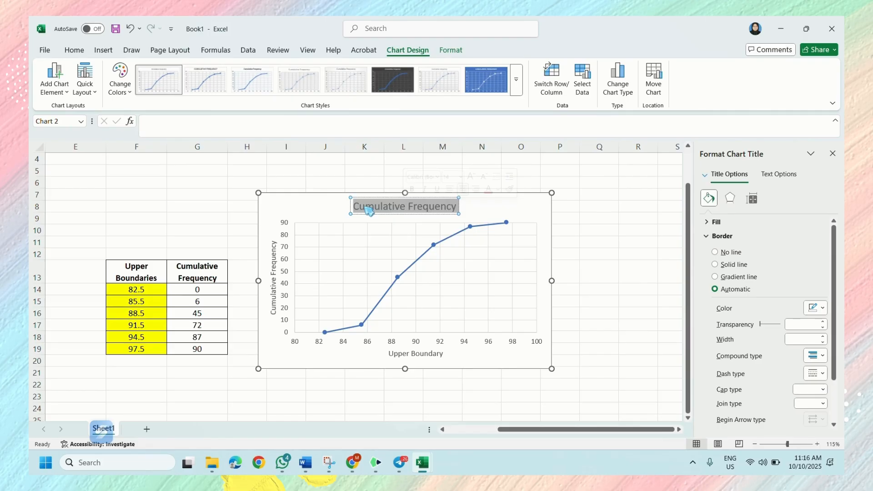
{"action": "type", "text": "Ogive"}
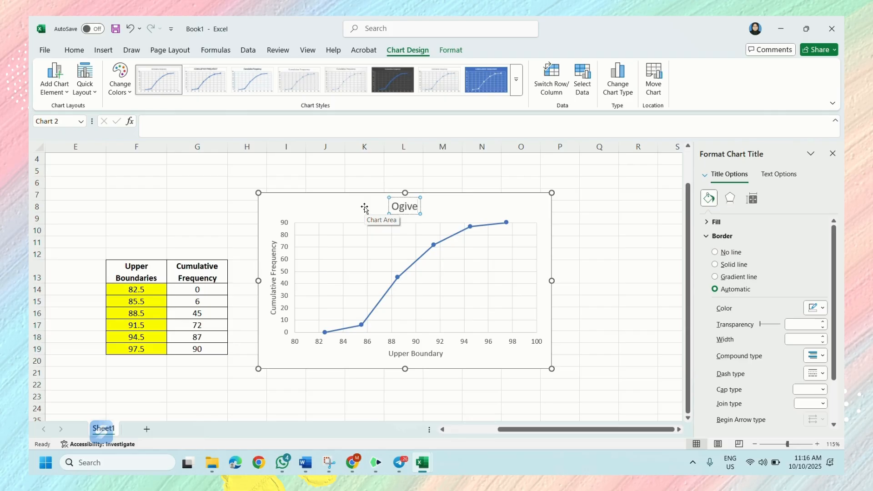
{"action": "left_click", "coordinate": [566, 250]}
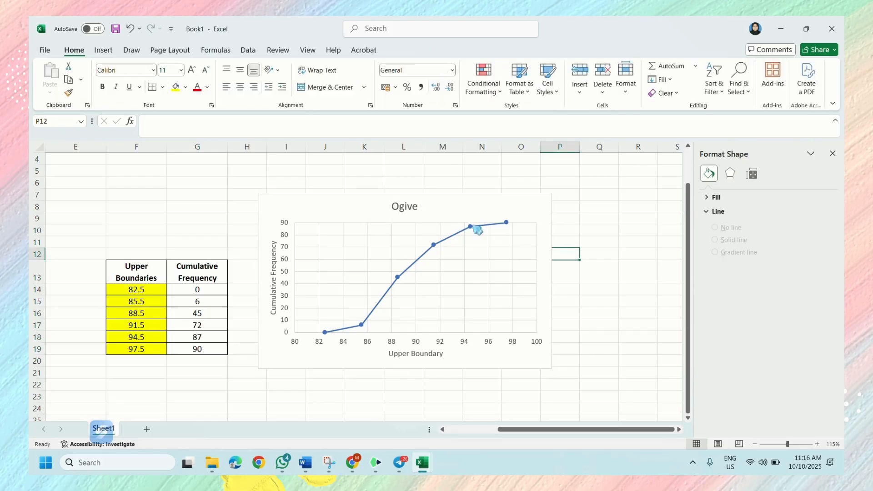
- Try adding data labels to the points of the curve and undo the addition
{"action": "mouse_move", "coordinate": [474, 231]}
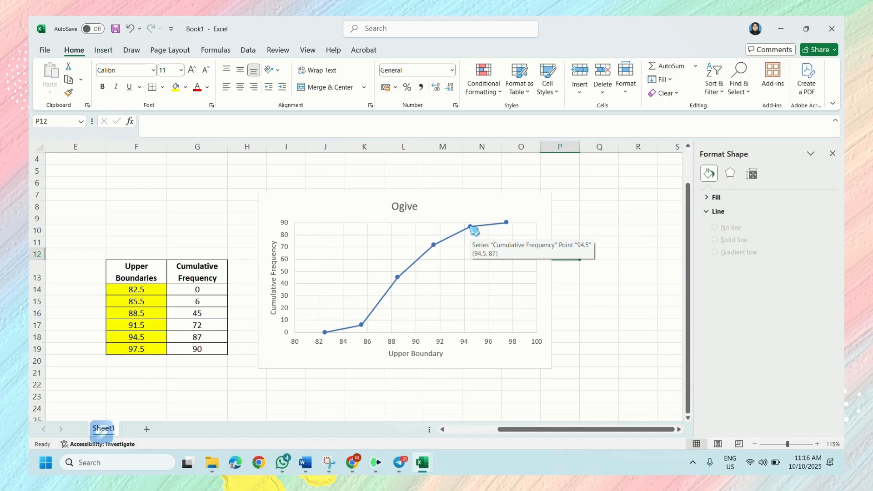
{"action": "left_click", "coordinate": [433, 245]}
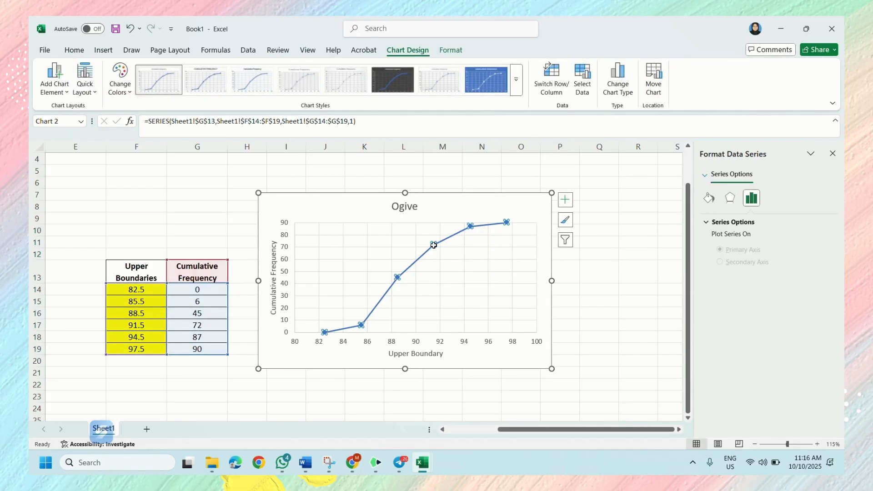
{"action": "right_click", "coordinate": [433, 245]}
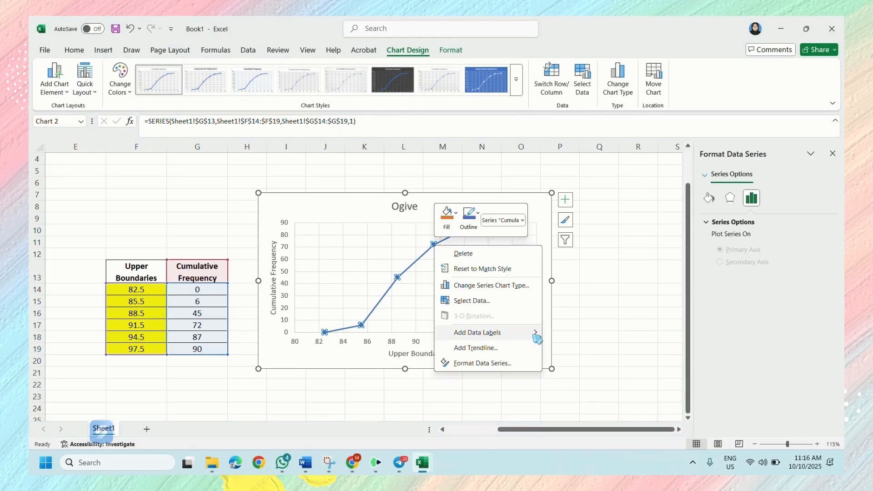
{"action": "left_click", "coordinate": [548, 336]}
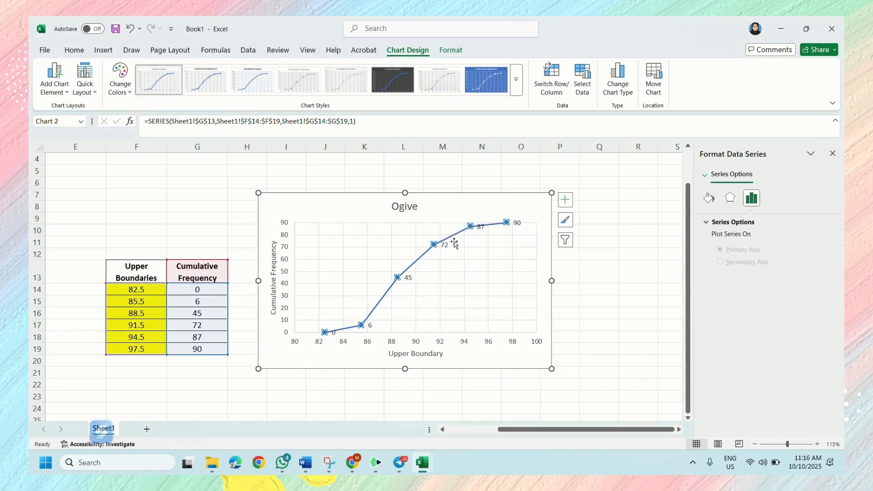
{"action": "key", "text": "ctrl+z"}
{"action": "left_click", "coordinate": [418, 273]}
{"action": "left_click", "coordinate": [645, 294]}
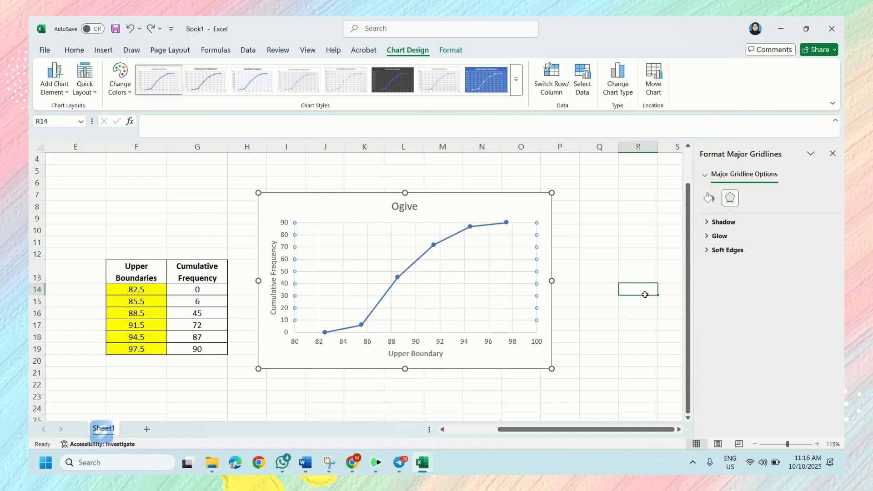
{"action": "left_click", "coordinate": [445, 240]}
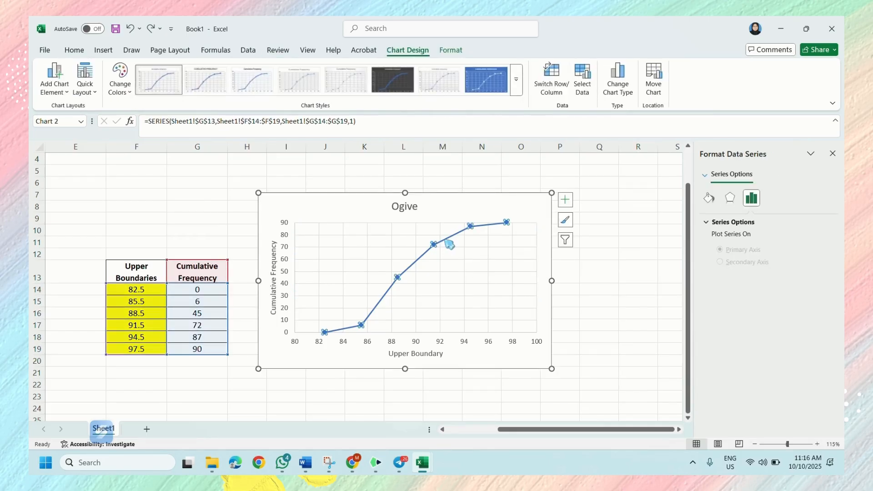
{"action": "left_click", "coordinate": [449, 244]}
{"action": "left_click", "coordinate": [415, 273]}
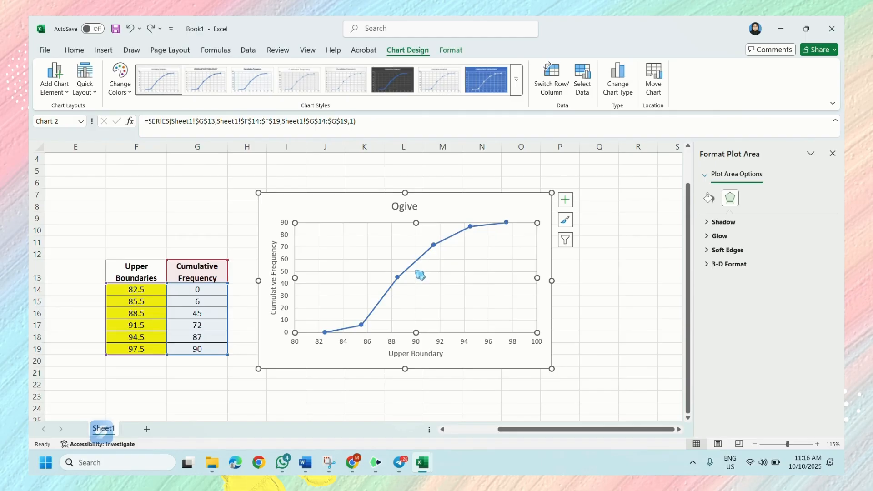
{"action": "left_click", "coordinate": [416, 269]}
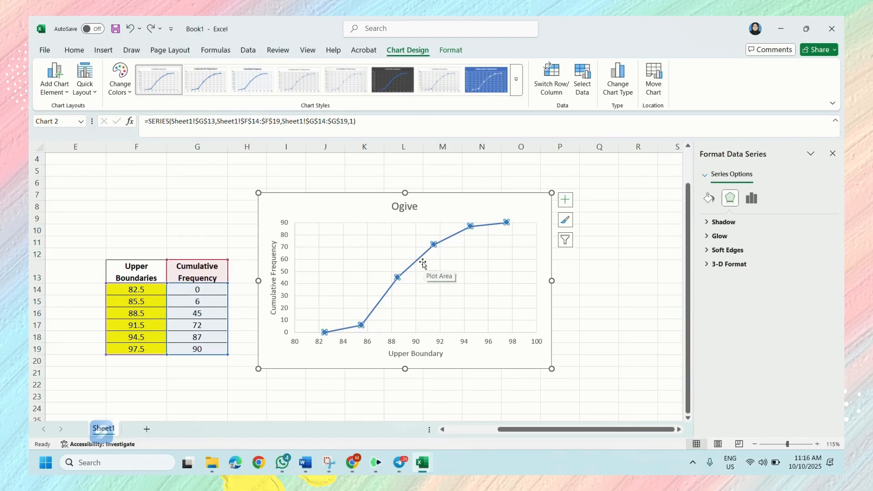
{"action": "left_click", "coordinate": [421, 261]}
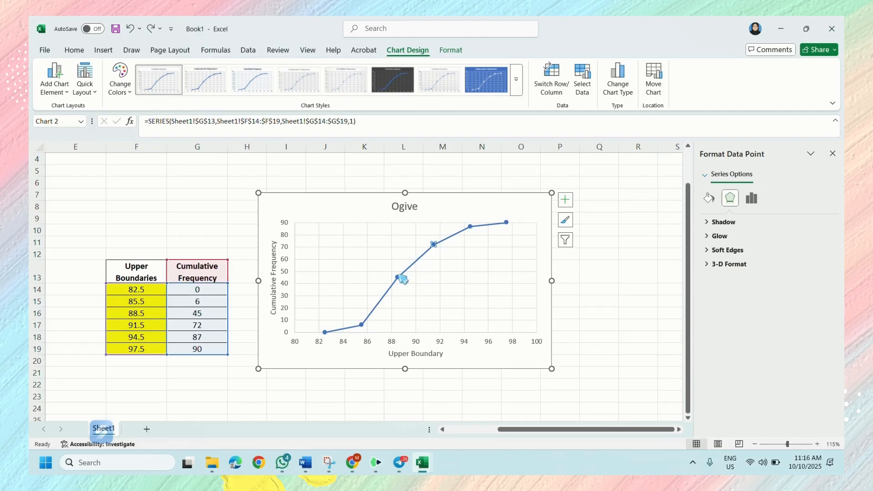
- Remove the vertical gridlines from the Ogive chart, keeping the horizontal gridlines
{"action": "left_click", "coordinate": [565, 199]}
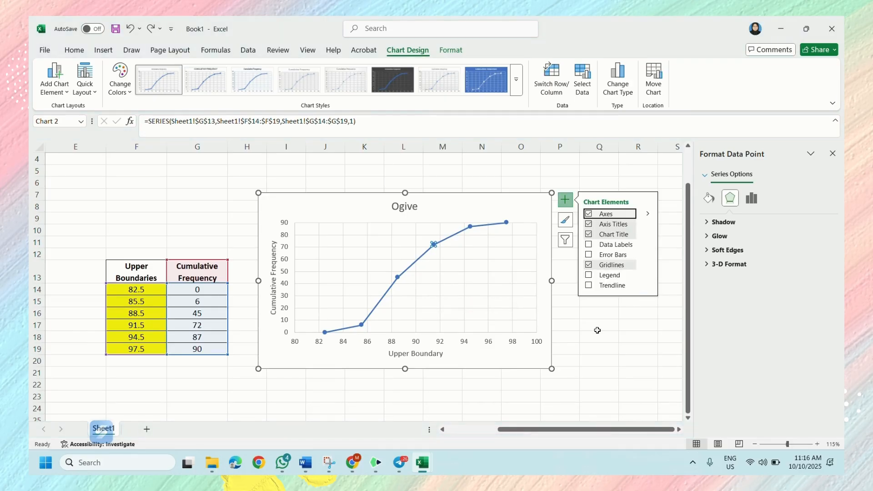
{"action": "left_click", "coordinate": [590, 266]}
{"action": "left_click", "coordinate": [589, 265]}
{"action": "left_click", "coordinate": [565, 327]}
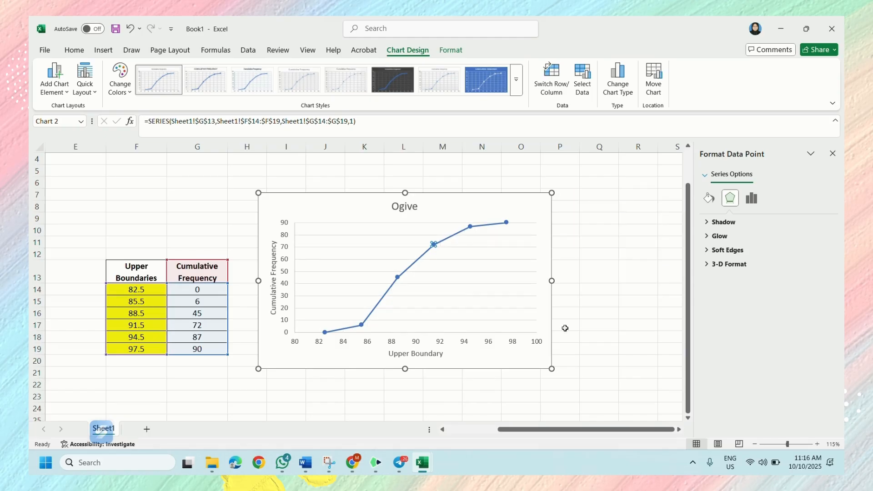
- Browse the chart's colour palettes with the curve selected and open the colour choices for its line
{"action": "left_click", "coordinate": [436, 279]}
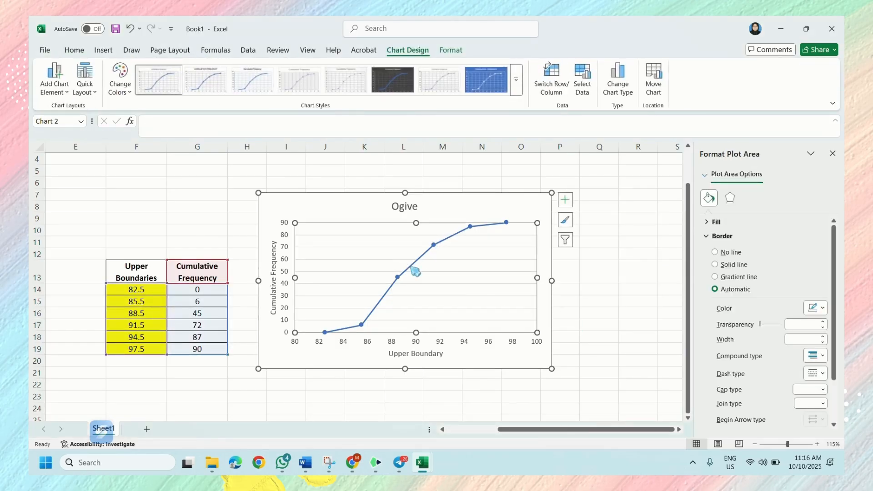
{"action": "left_click", "coordinate": [414, 272]}
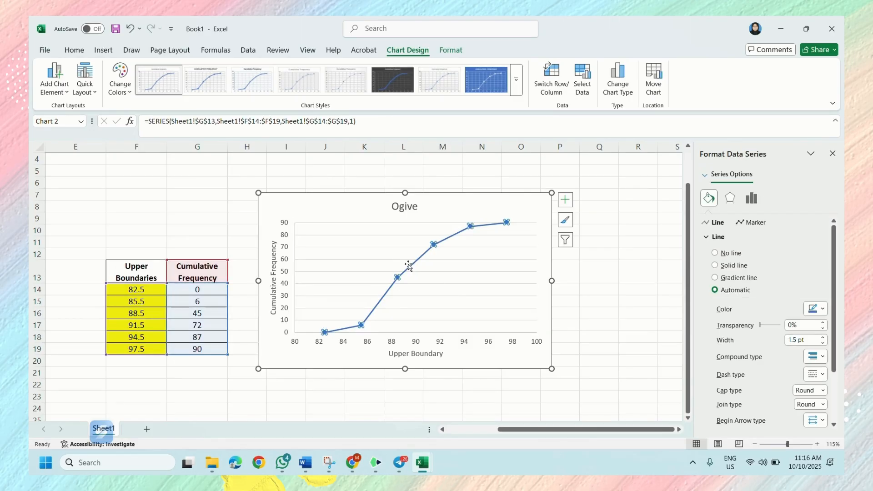
{"action": "left_click", "coordinate": [125, 92]}
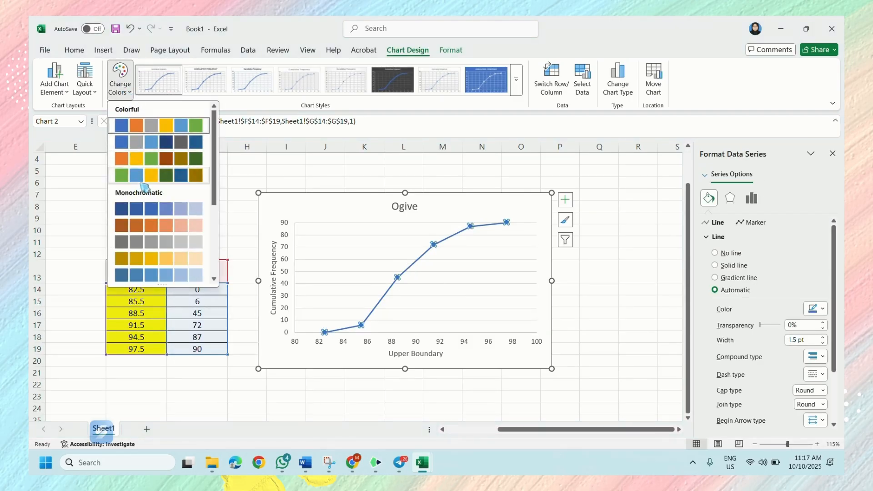
{"action": "scroll", "coordinate": [214, 201], "scroll_direction": "down", "scroll_amount": 3}
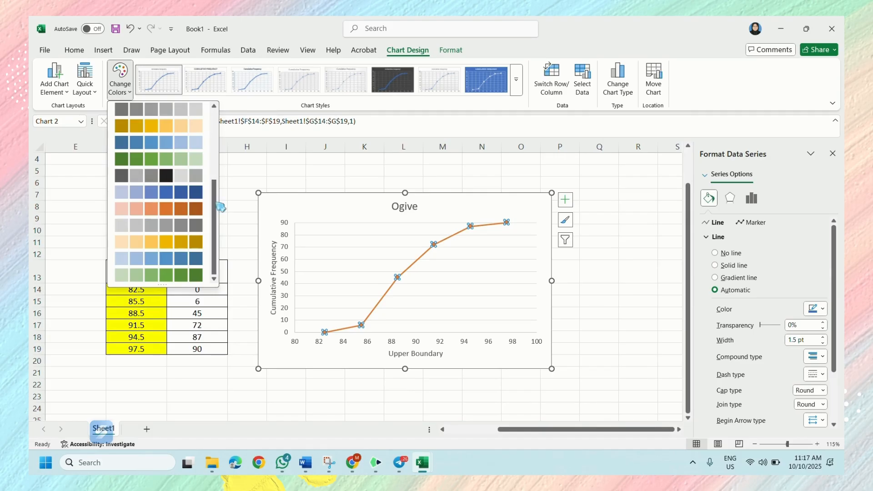
{"action": "left_click", "coordinate": [819, 310]}
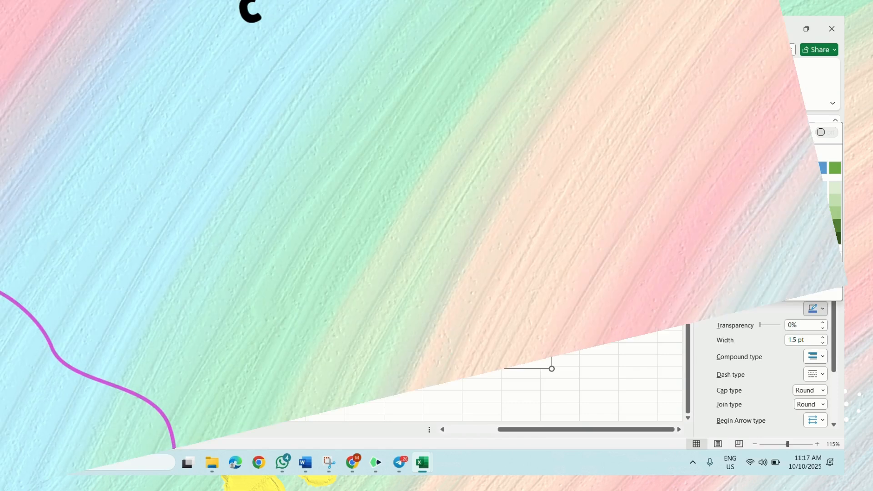